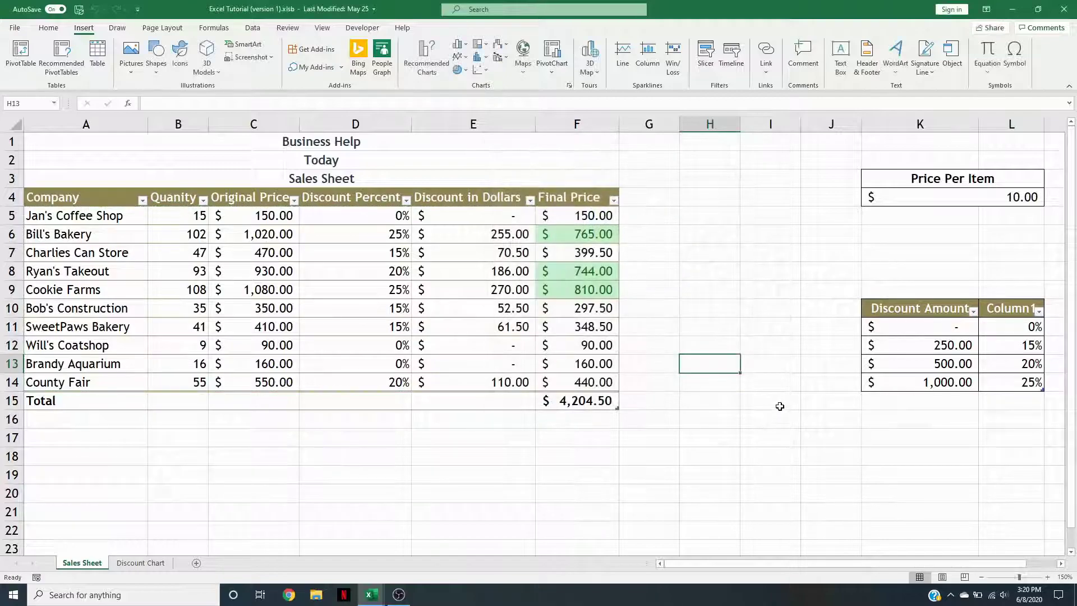
{"action": "left_click_drag", "start_coordinate": [50, 215], "coordinate": [561, 384]}
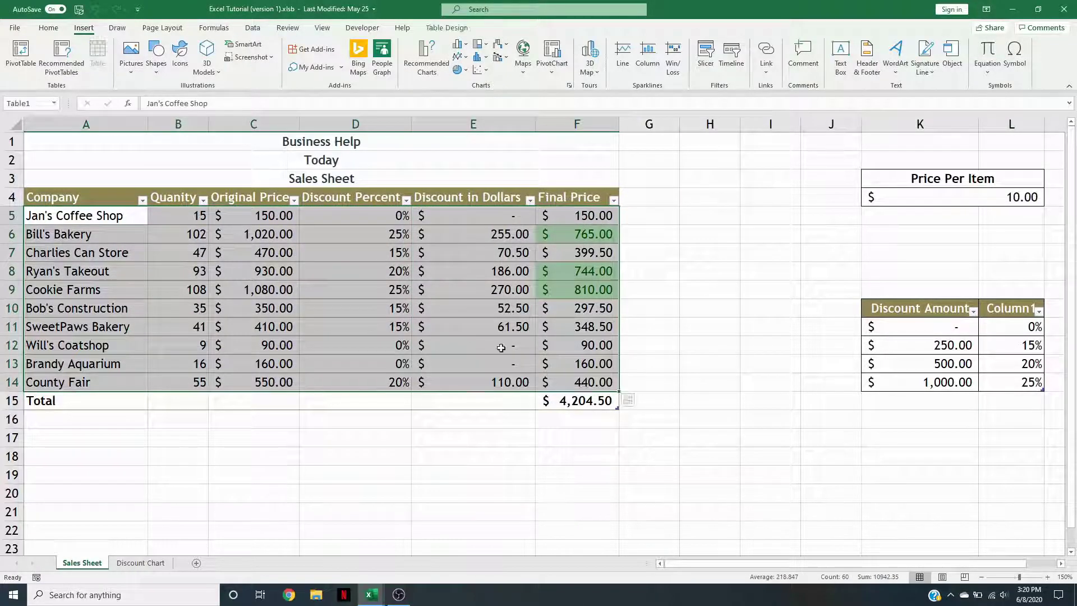
{"action": "left_click", "coordinate": [62, 59]}
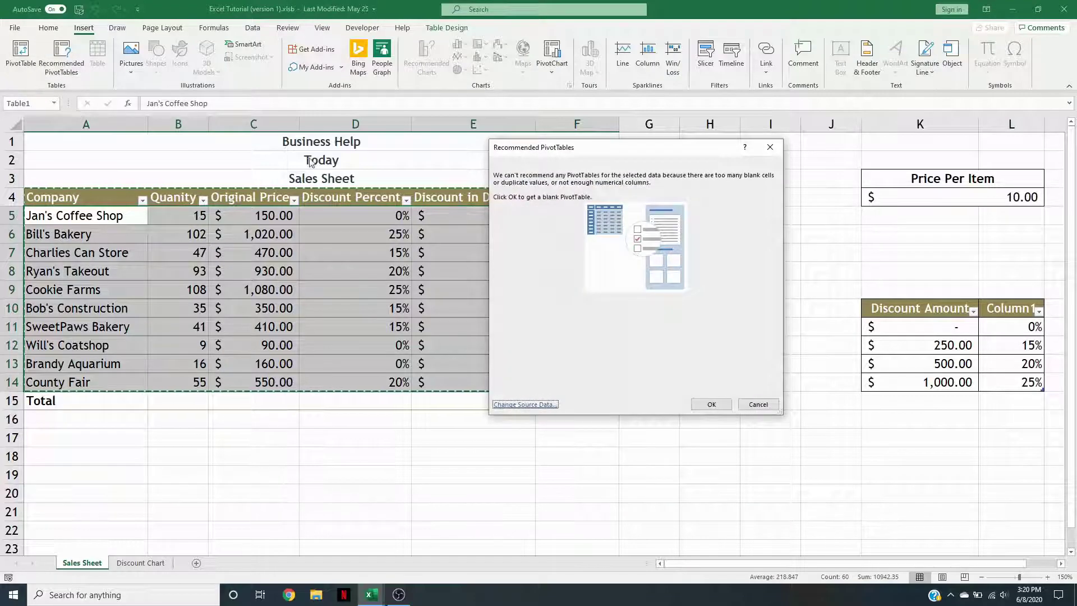
{"action": "left_click", "coordinate": [762, 404]}
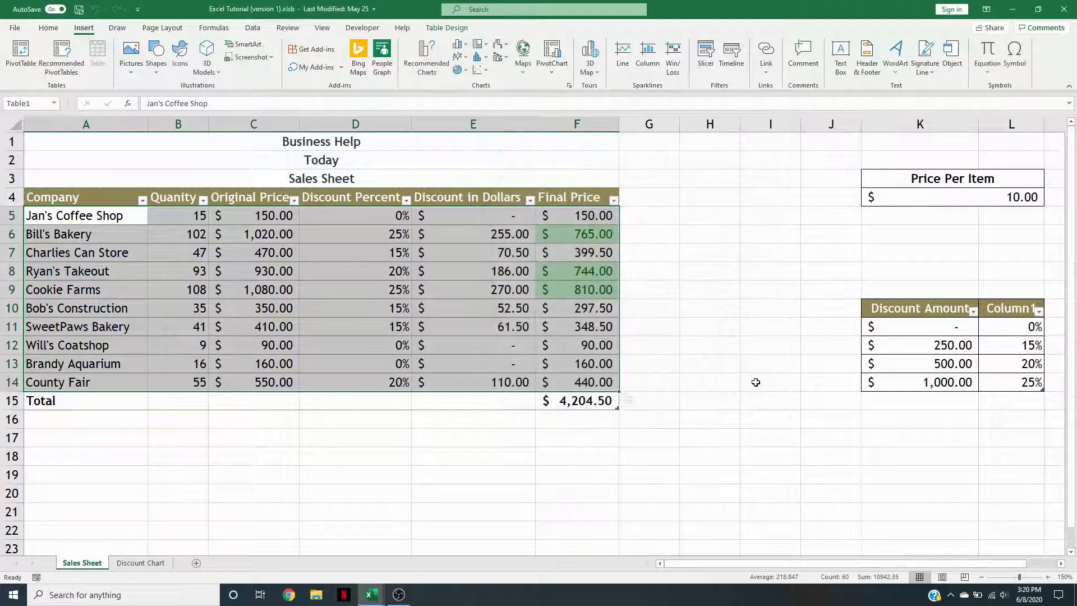
{"action": "left_click", "coordinate": [46, 178]}
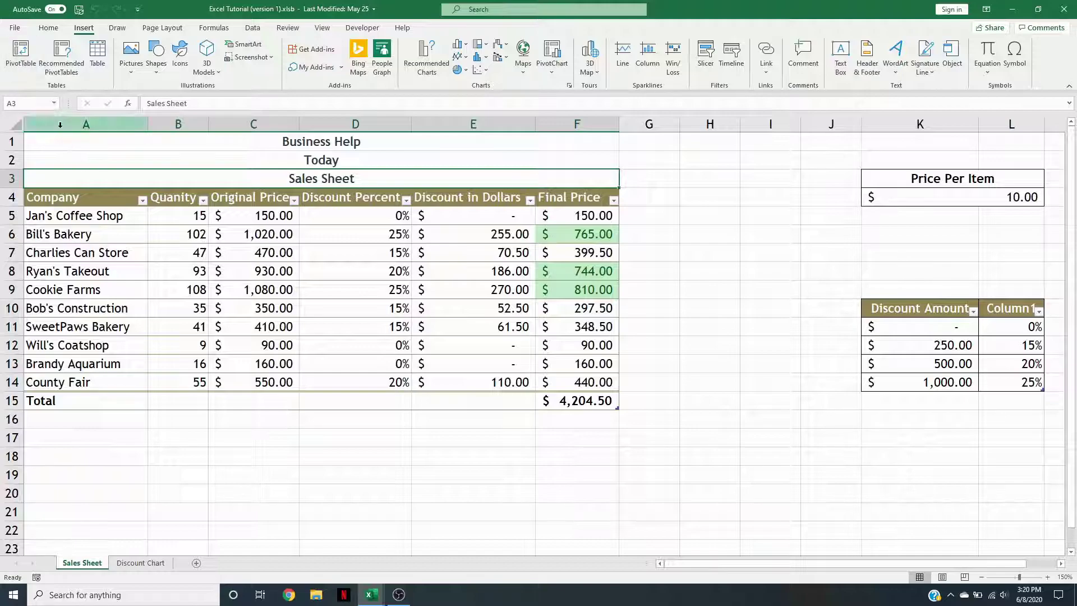
Create a PivotTable on a new worksheet from the sales table, range A4:F14 including the header row.
{"action": "mouse_move", "coordinate": [56, 201]}
{"action": "left_mouse_down"}
{"action": "mouse_move", "coordinate": [482, 382]}
{"action": "mouse_move", "coordinate": [590, 395]}
{"action": "left_mouse_up"}
{"action": "left_click", "coordinate": [23, 59]}
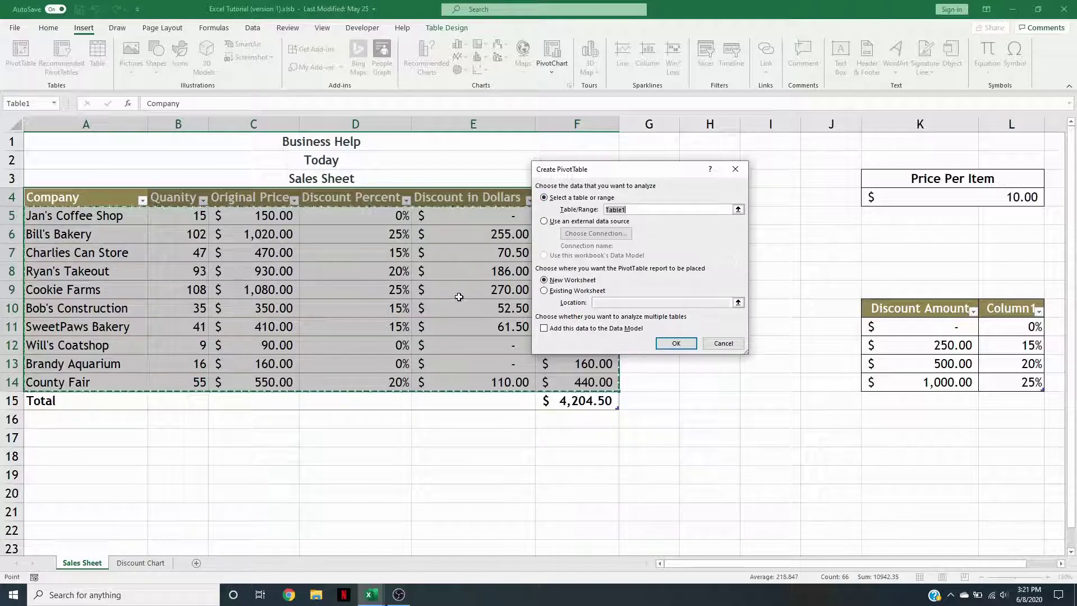
{"action": "left_click", "coordinate": [678, 344]}
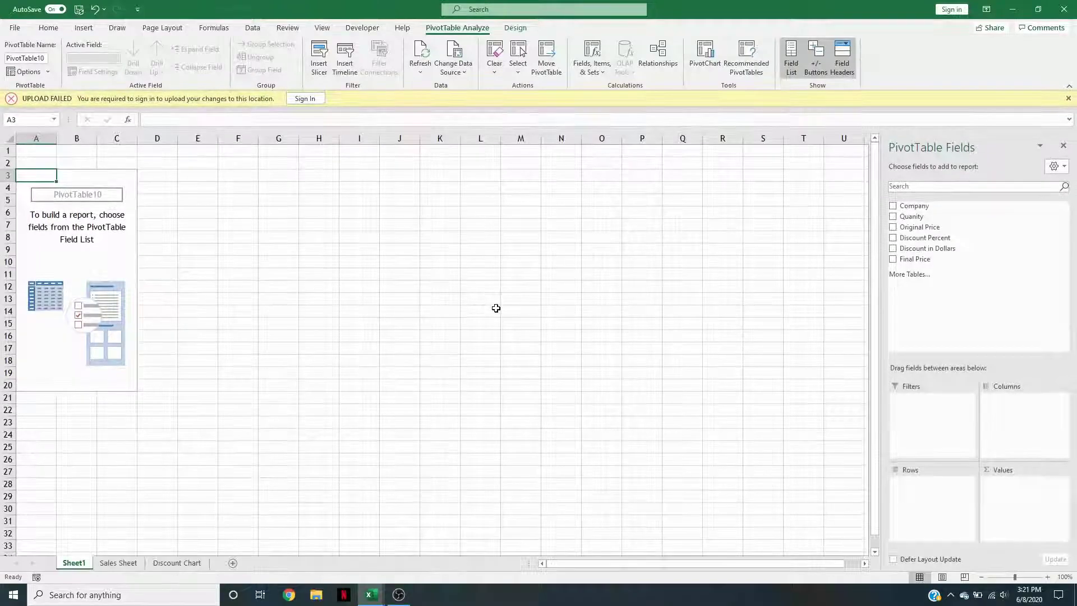
{"action": "left_click", "coordinate": [1068, 99]}
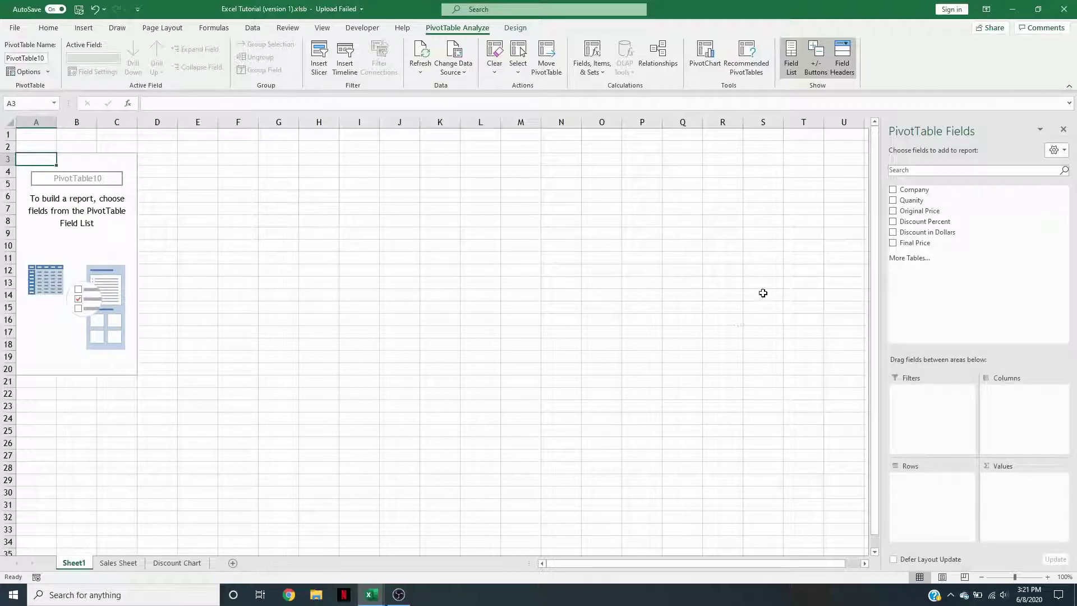
Add the Company field as PivotTable rows and Discount in Dollars as summed values.
{"action": "left_click", "coordinate": [893, 191]}
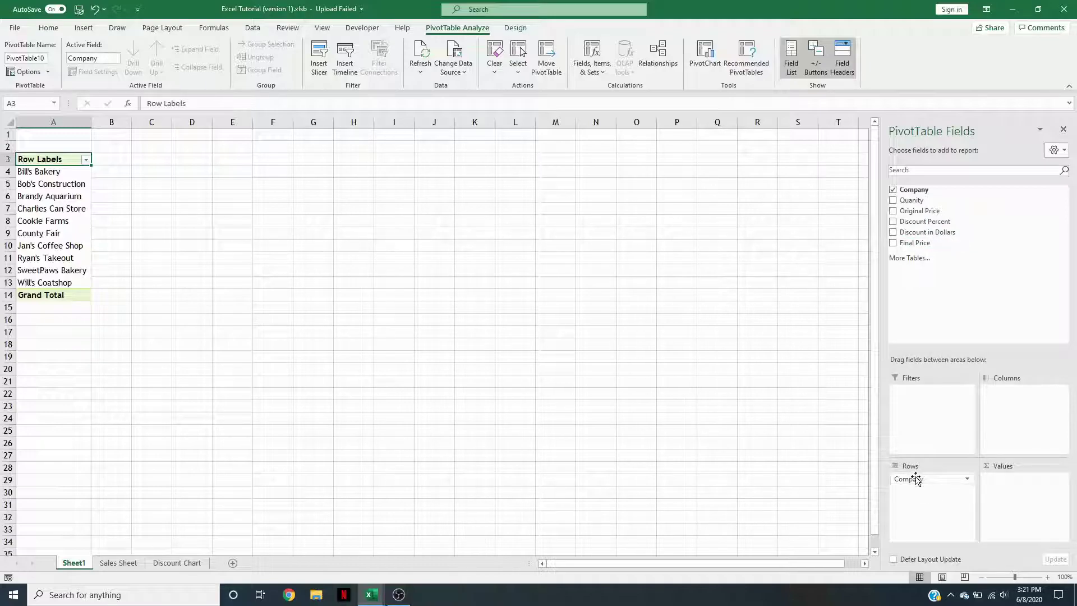
{"action": "left_click_drag", "start_coordinate": [914, 478], "coordinate": [944, 473]}
{"action": "left_click_drag", "start_coordinate": [1035, 481], "coordinate": [922, 482]}
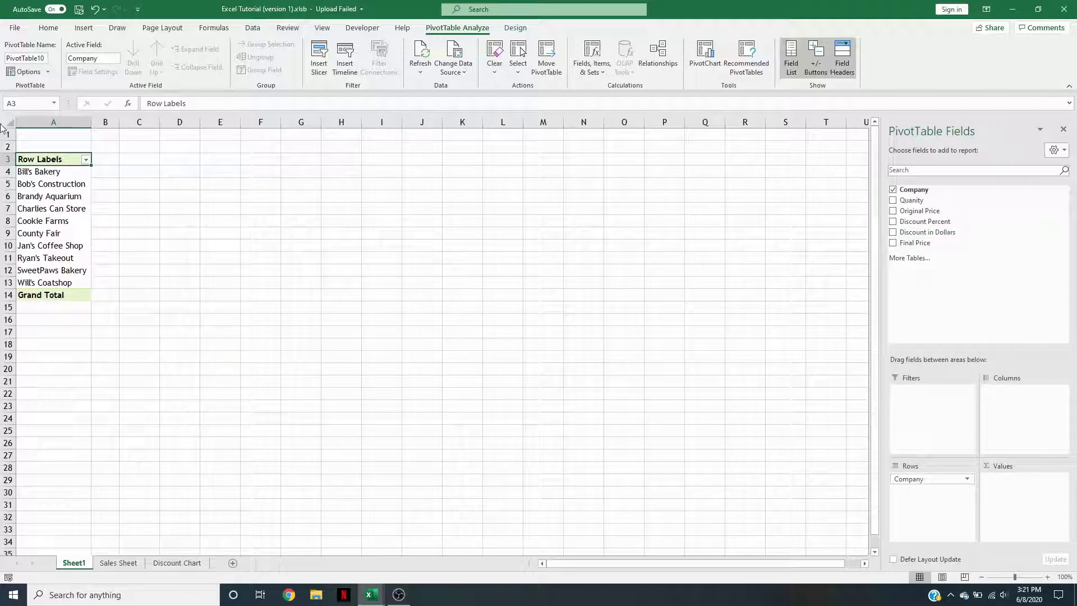
{"action": "left_click", "coordinate": [892, 232]}
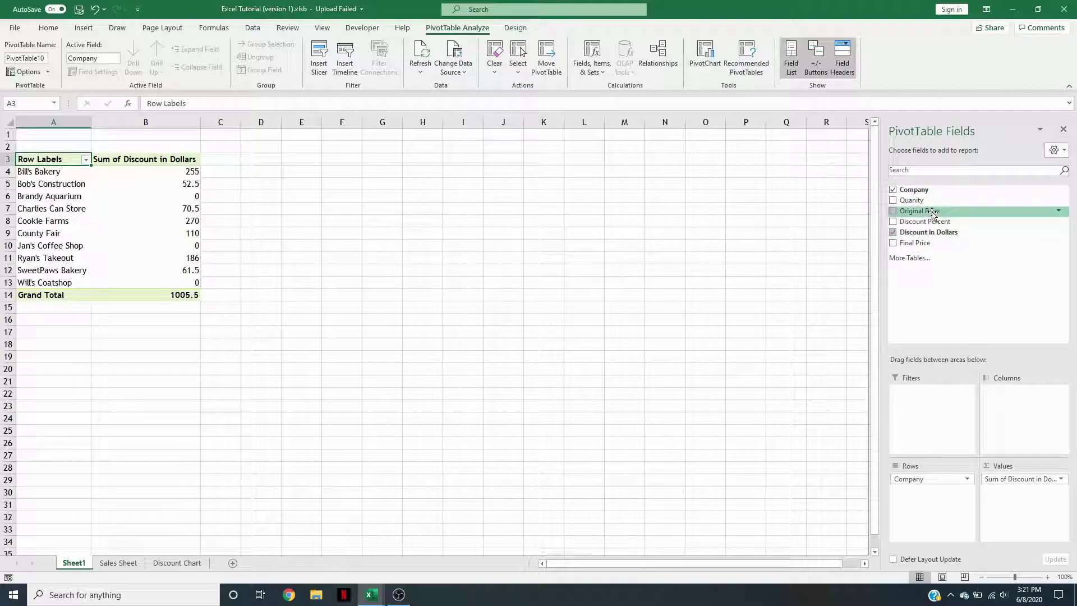
Try Quanity as a report filter, view its list of filter values, and remove the field from the PivotTable.
{"action": "left_click_drag", "start_coordinate": [926, 202], "coordinate": [942, 390]}
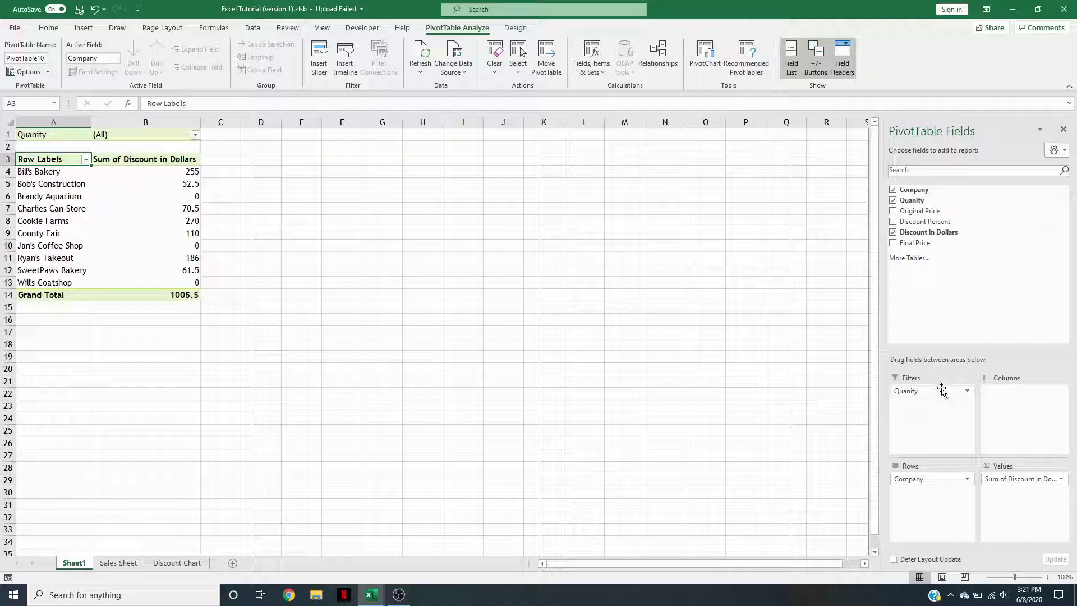
{"action": "left_click", "coordinate": [195, 136]}
{"action": "scroll", "coordinate": [92, 232], "scroll_direction": "down", "scroll_amount": 1}
{"action": "left_click_drag", "start_coordinate": [189, 217], "coordinate": [188, 202]}
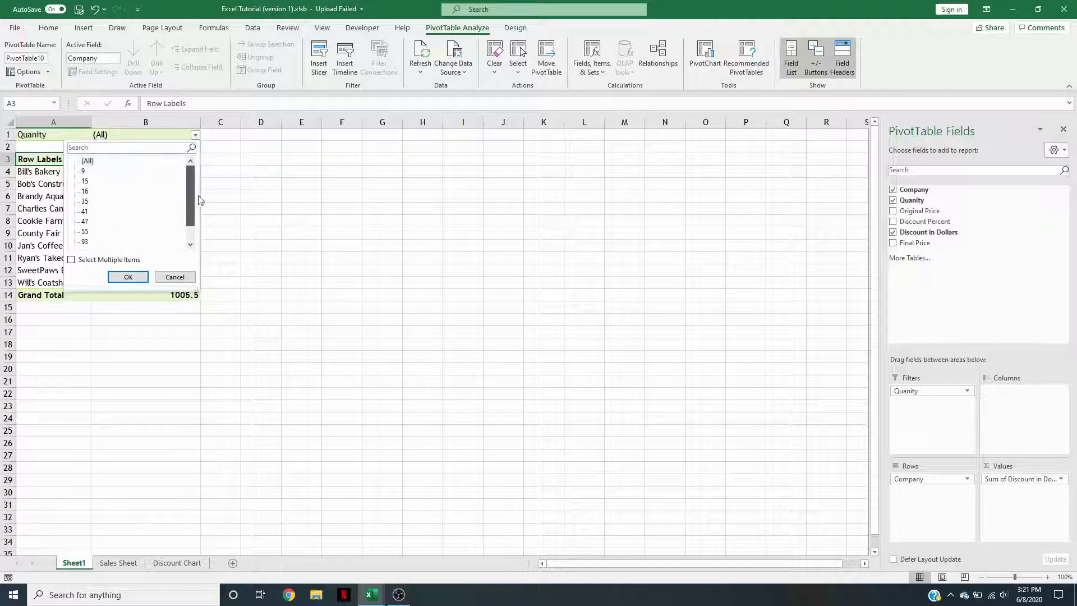
{"action": "left_click", "coordinate": [175, 277]}
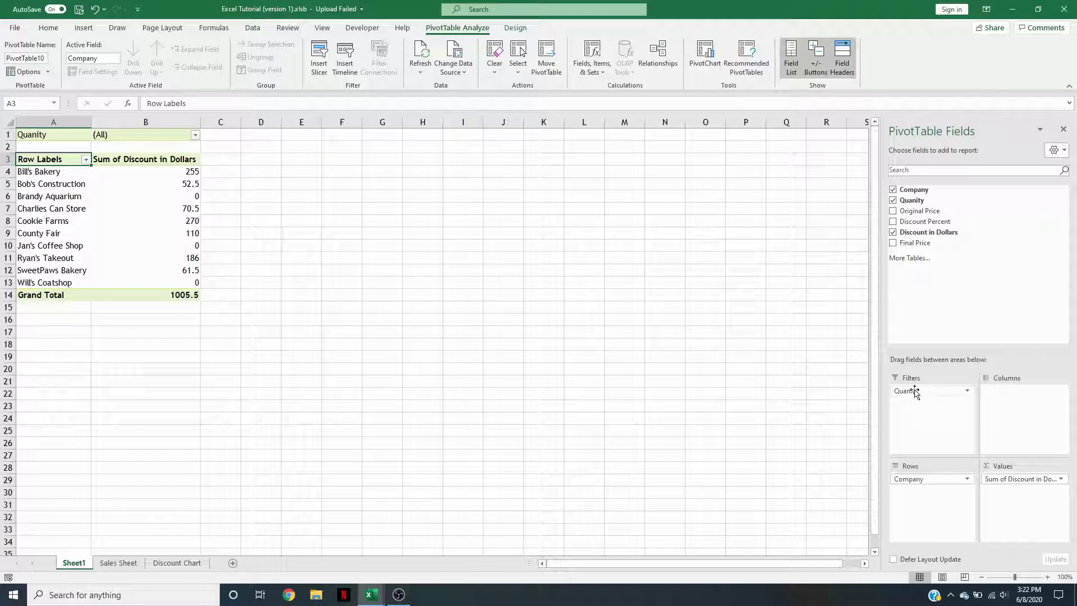
{"action": "left_click", "coordinate": [969, 393]}
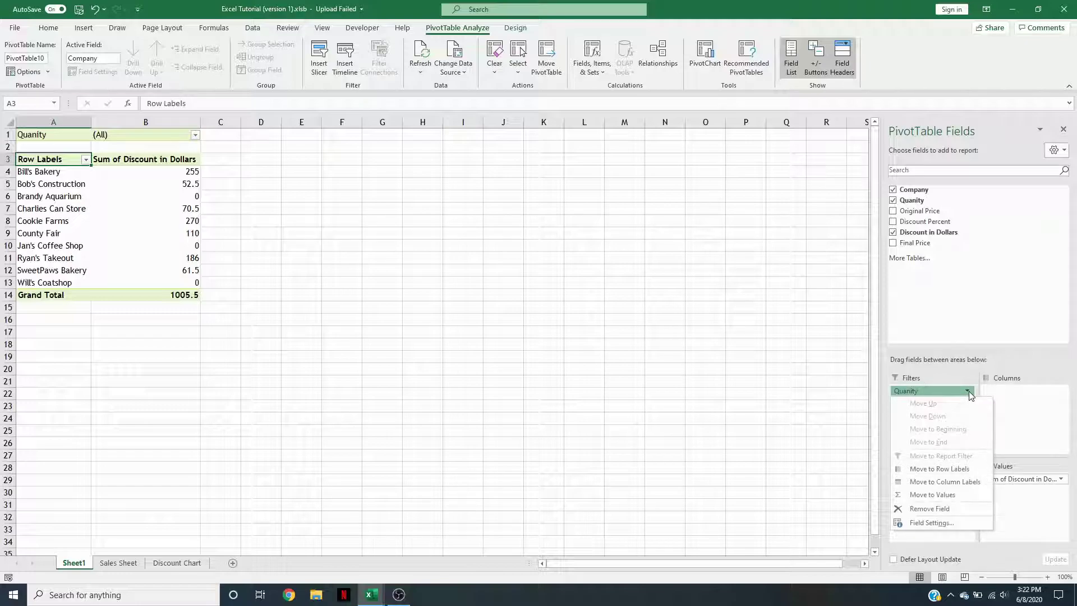
{"action": "left_click", "coordinate": [914, 509]}
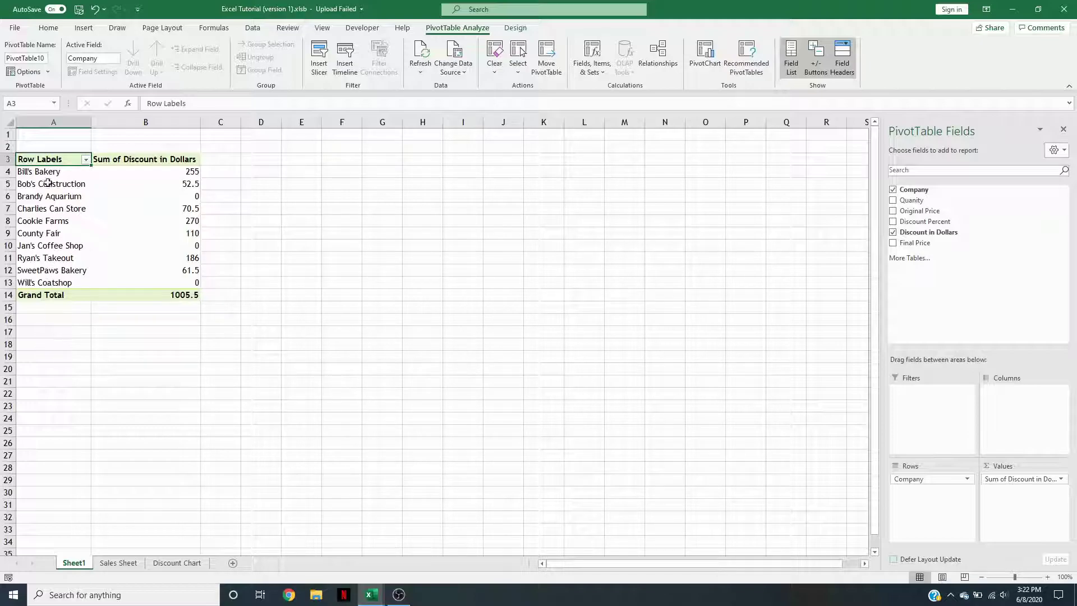
Insert a clustered column chart from PivotTable range A3:B13 and enlarge it to cover about C3 to N27.
{"action": "left_click_drag", "start_coordinate": [47, 159], "coordinate": [194, 281]}
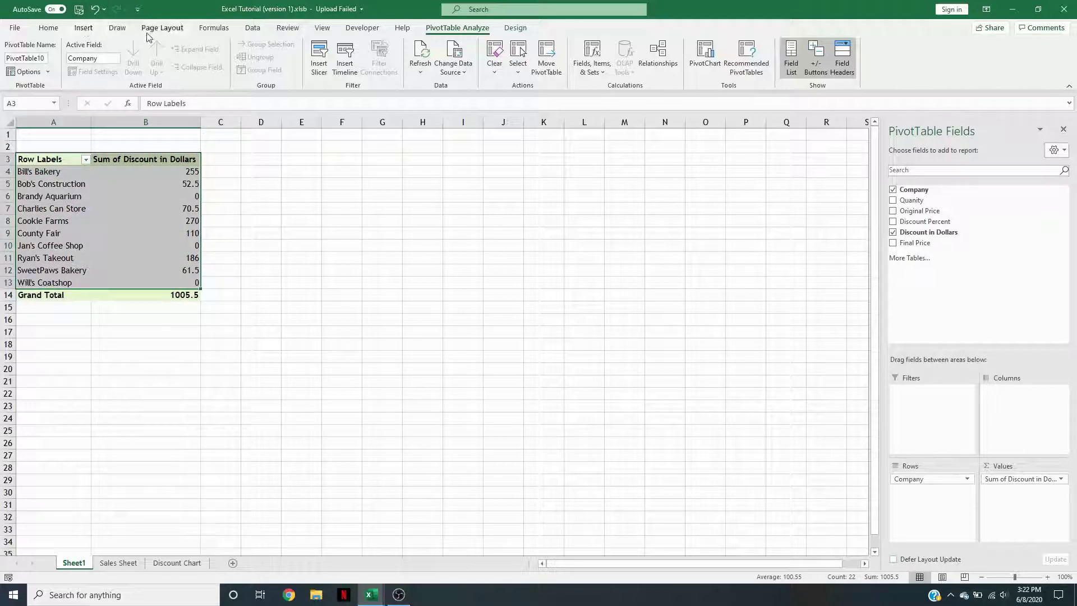
{"action": "left_click", "coordinate": [84, 28]}
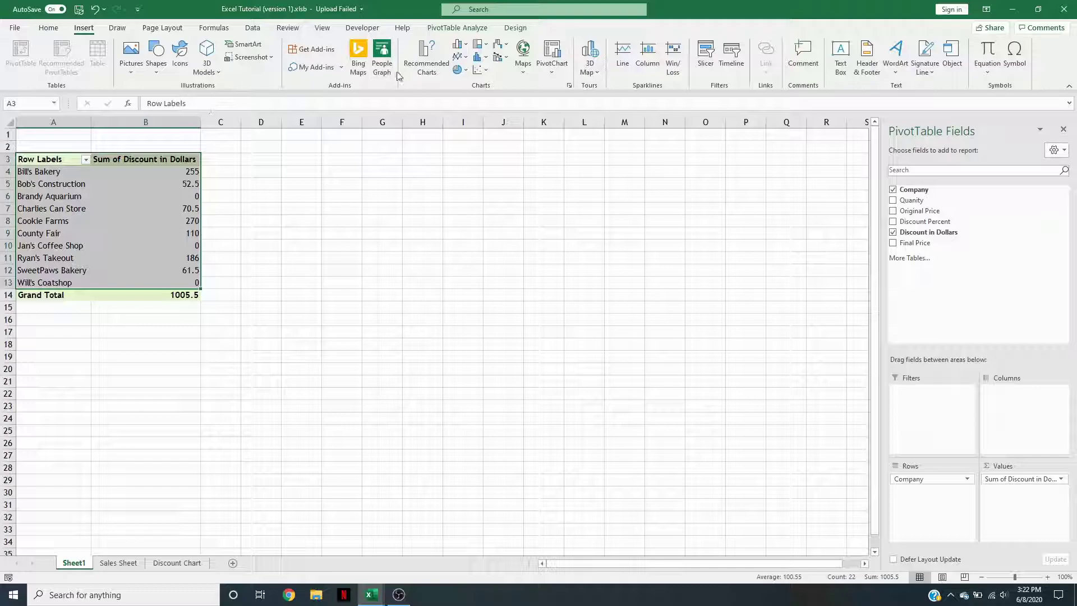
{"action": "left_click", "coordinate": [429, 67]}
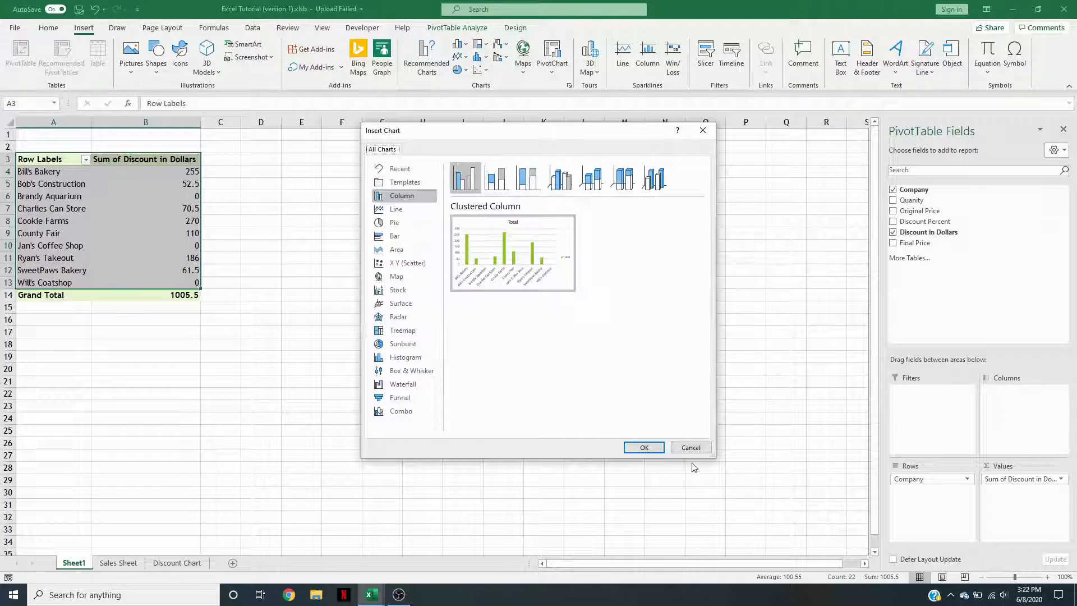
{"action": "left_click", "coordinate": [643, 447]}
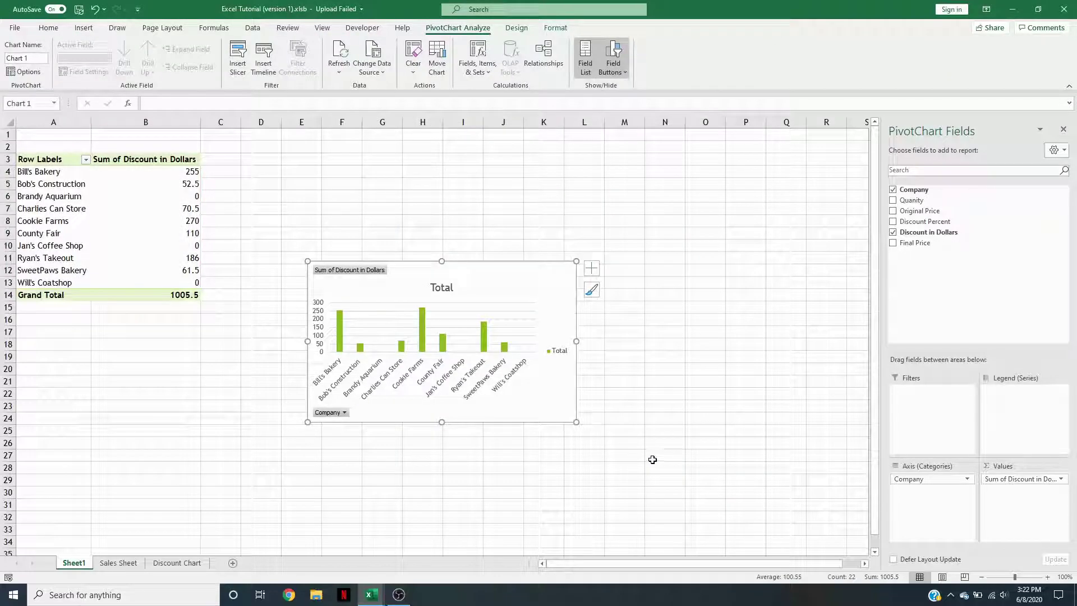
{"action": "left_click_drag", "start_coordinate": [305, 260], "coordinate": [217, 154]}
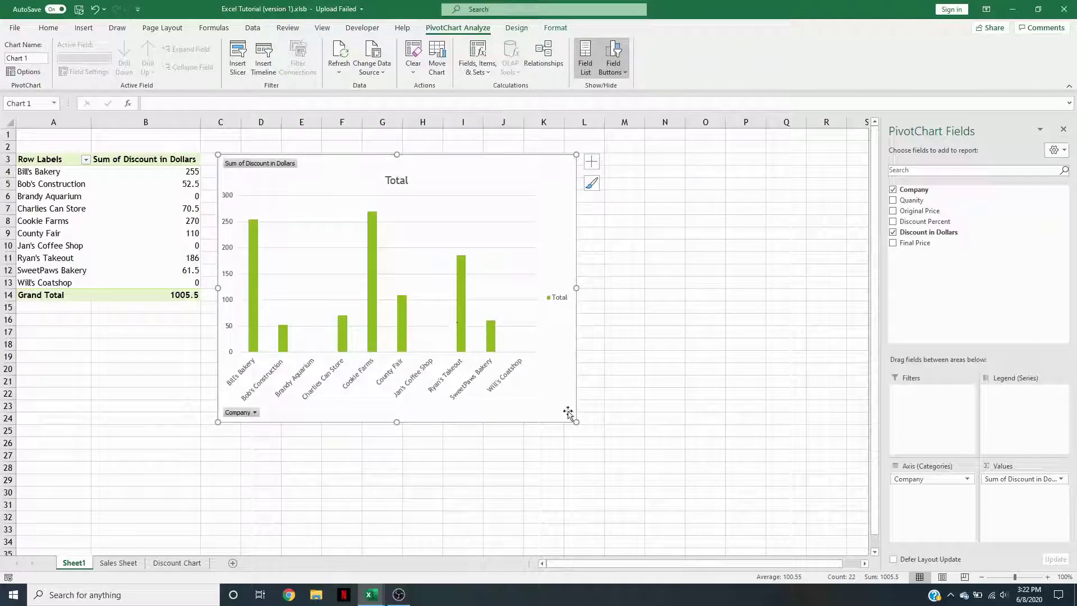
{"action": "left_click_drag", "start_coordinate": [665, 447], "coordinate": [694, 455]}
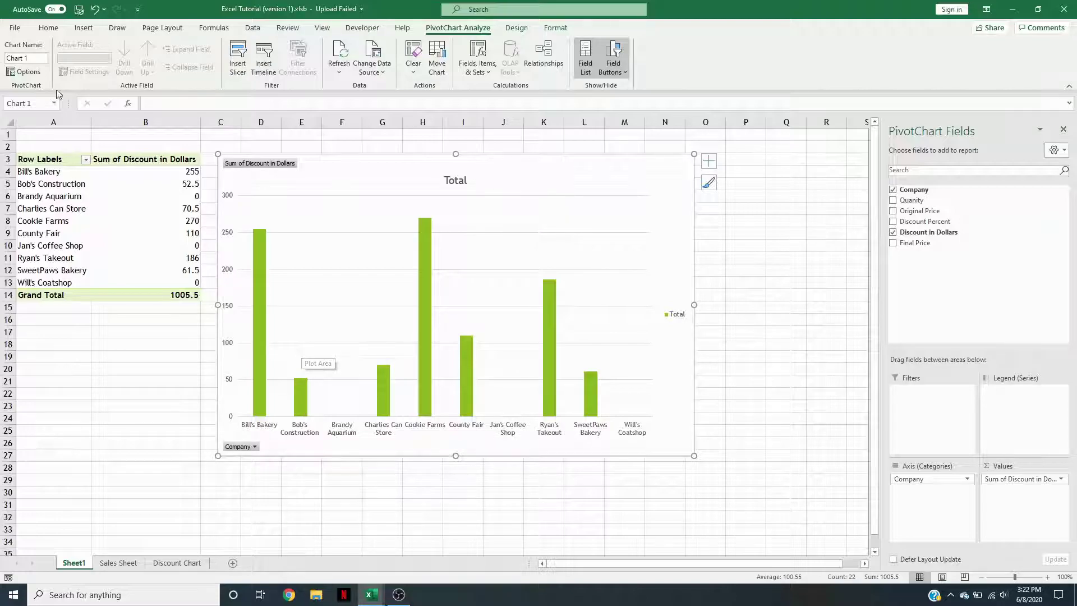
Sort the PivotTable's company row labels A to Z and again Z to A.
{"action": "left_click", "coordinate": [86, 162]}
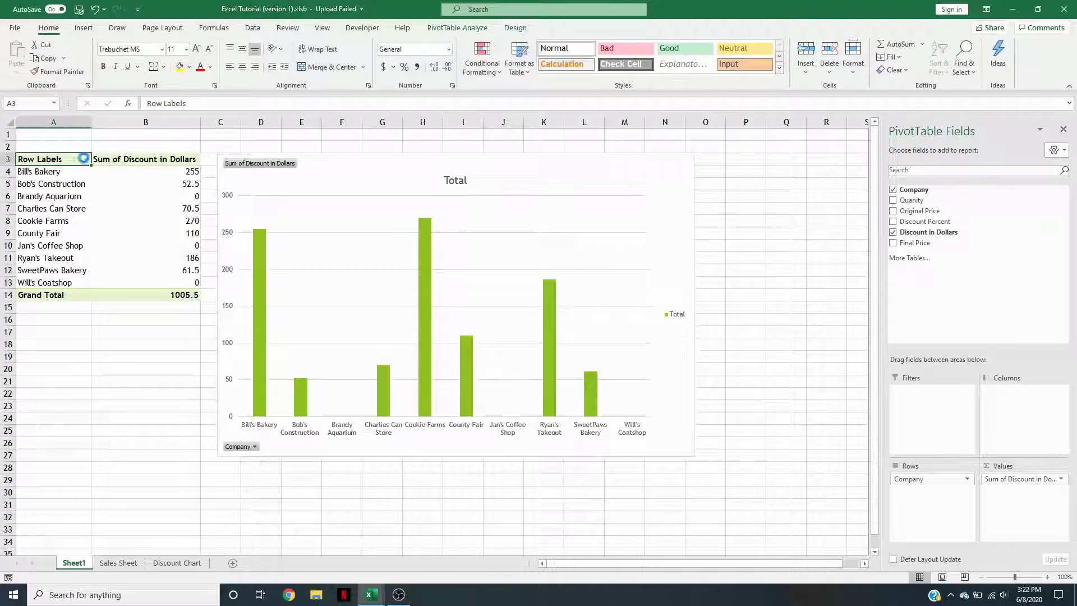
{"action": "left_click", "coordinate": [85, 161]}
{"action": "left_click", "coordinate": [60, 171]}
{"action": "left_click", "coordinate": [85, 160]}
{"action": "left_click", "coordinate": [69, 185]}
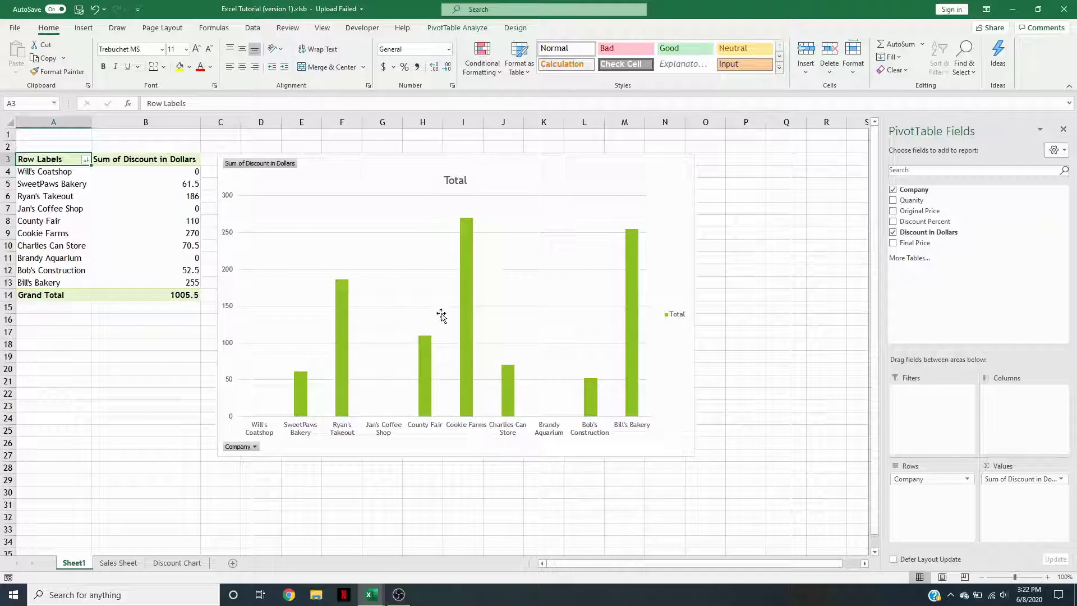
Sort the chart's companies in descending order by Sum of Discount in Dollars.
{"action": "left_click", "coordinate": [254, 447]}
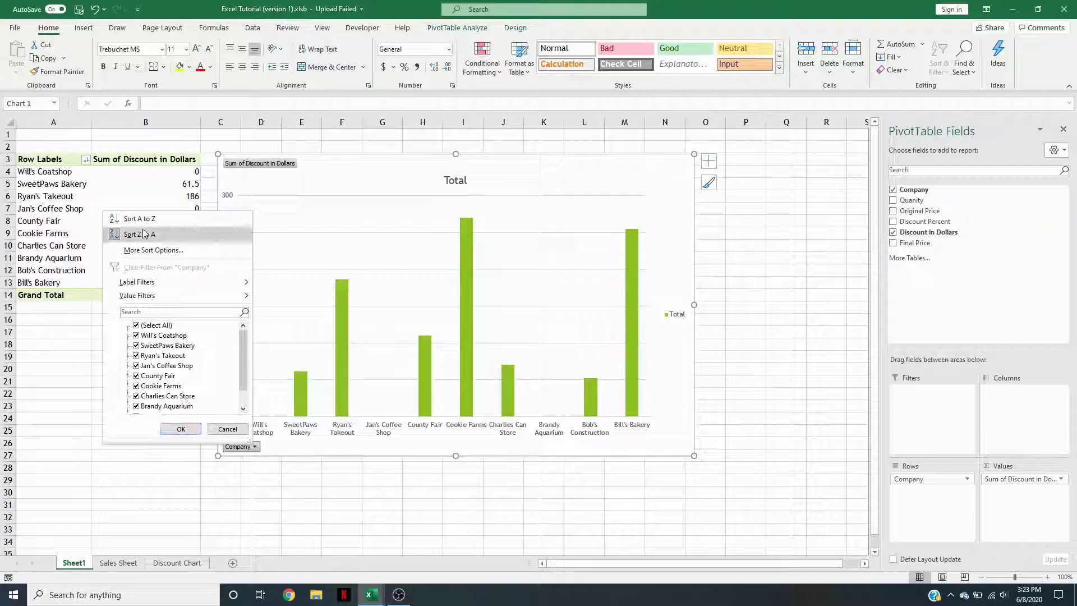
{"action": "left_click", "coordinate": [153, 250]}
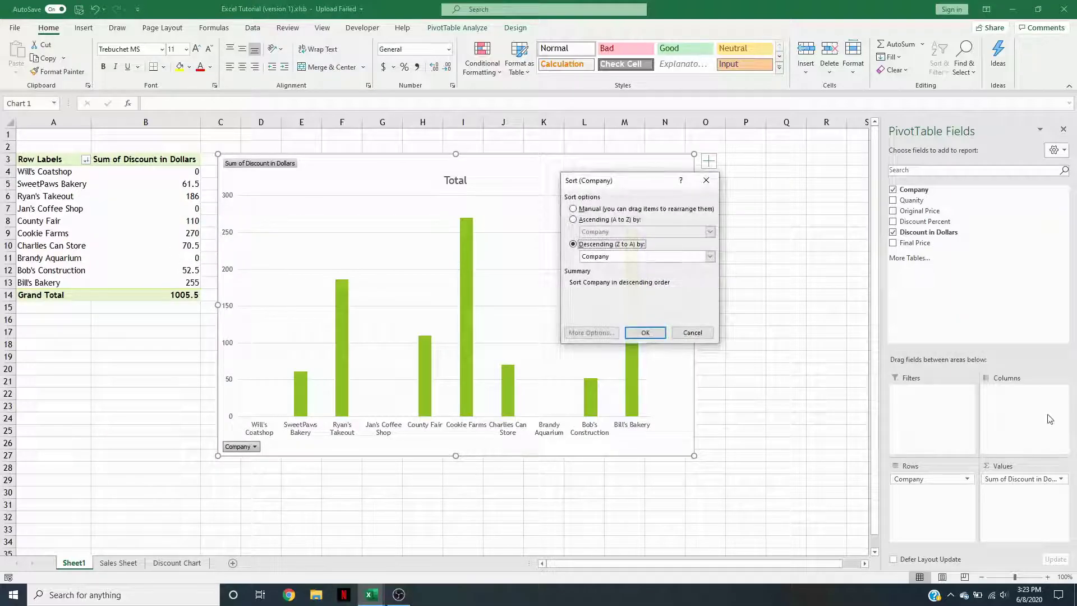
{"action": "left_click", "coordinate": [663, 257]}
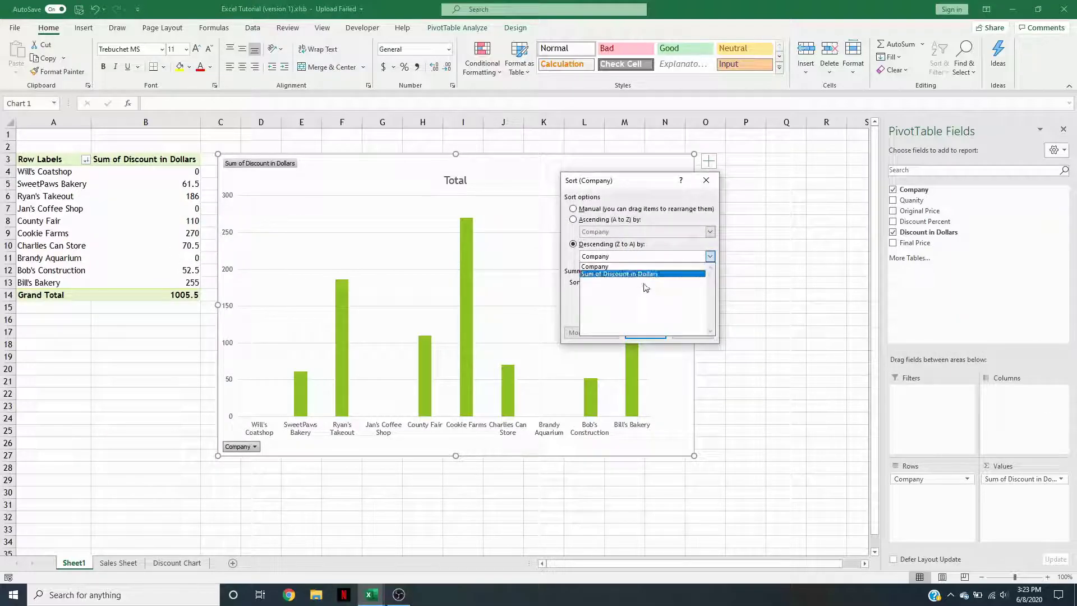
{"action": "left_click", "coordinate": [645, 274]}
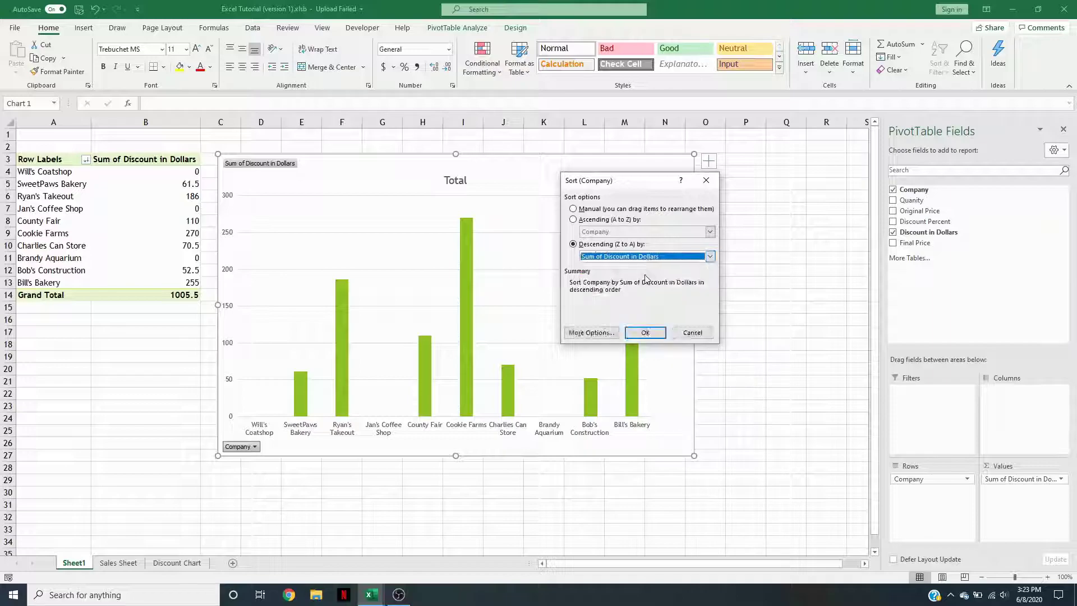
{"action": "left_click", "coordinate": [646, 332]}
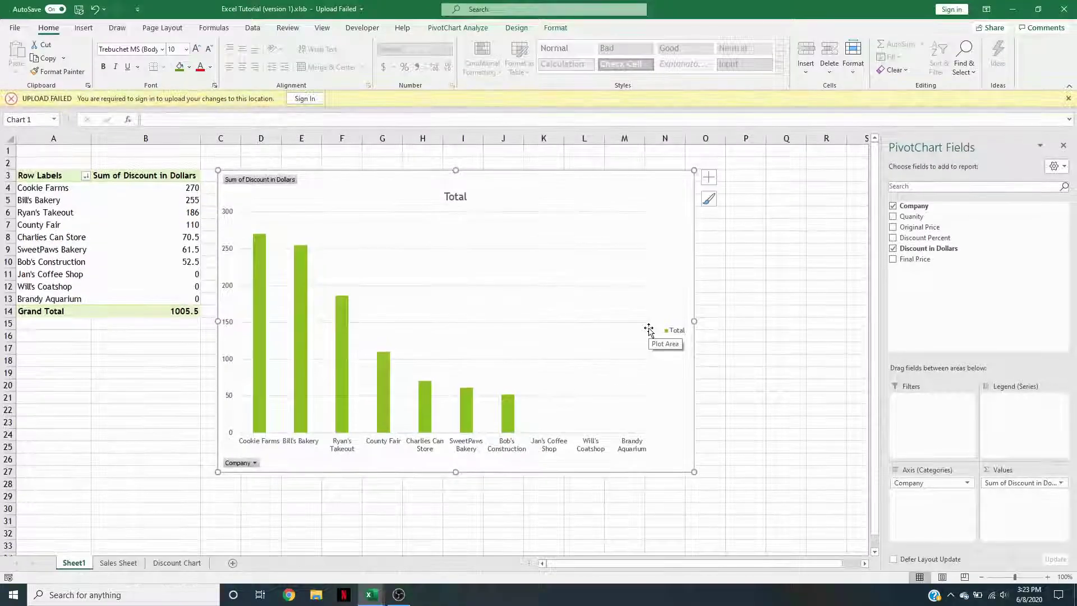
{"action": "left_click", "coordinate": [1067, 99]}
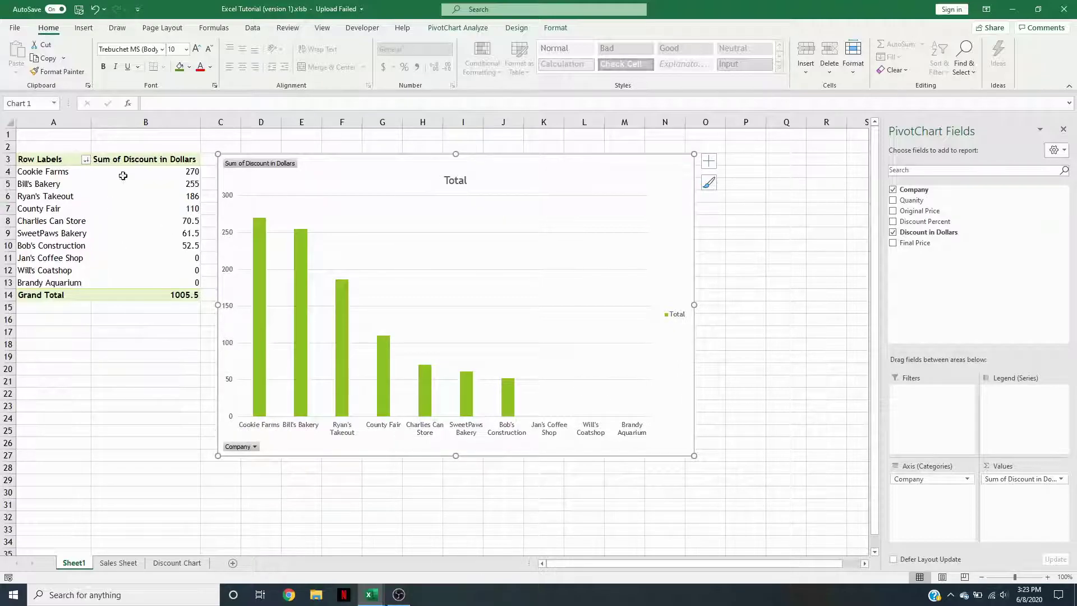
Move the chart to its own new sheet named Pivot Chart.
{"action": "right_click", "coordinate": [572, 174]}
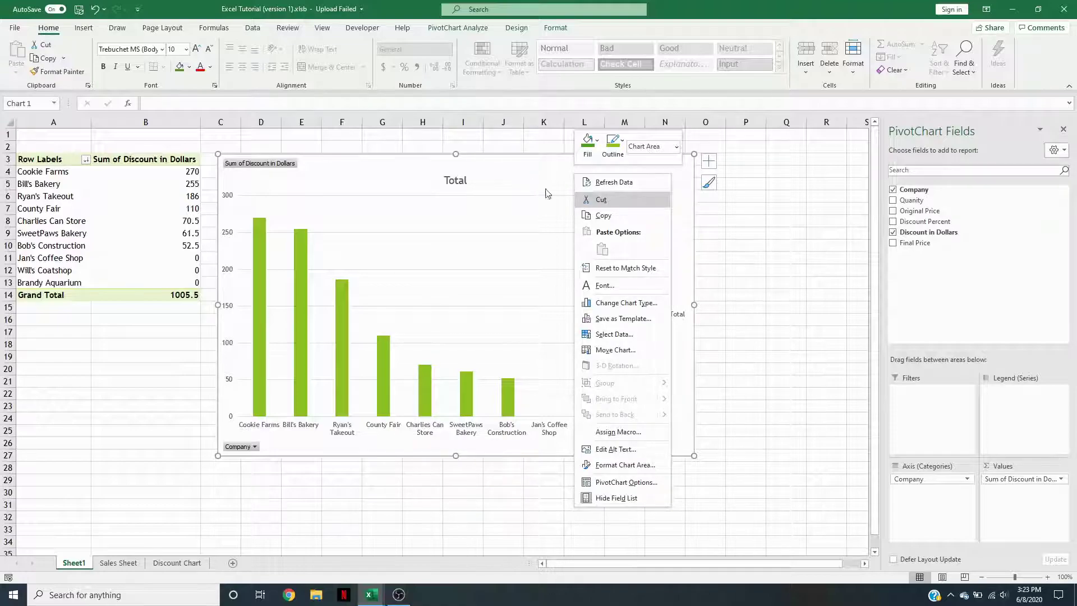
{"action": "left_click", "coordinate": [621, 350]}
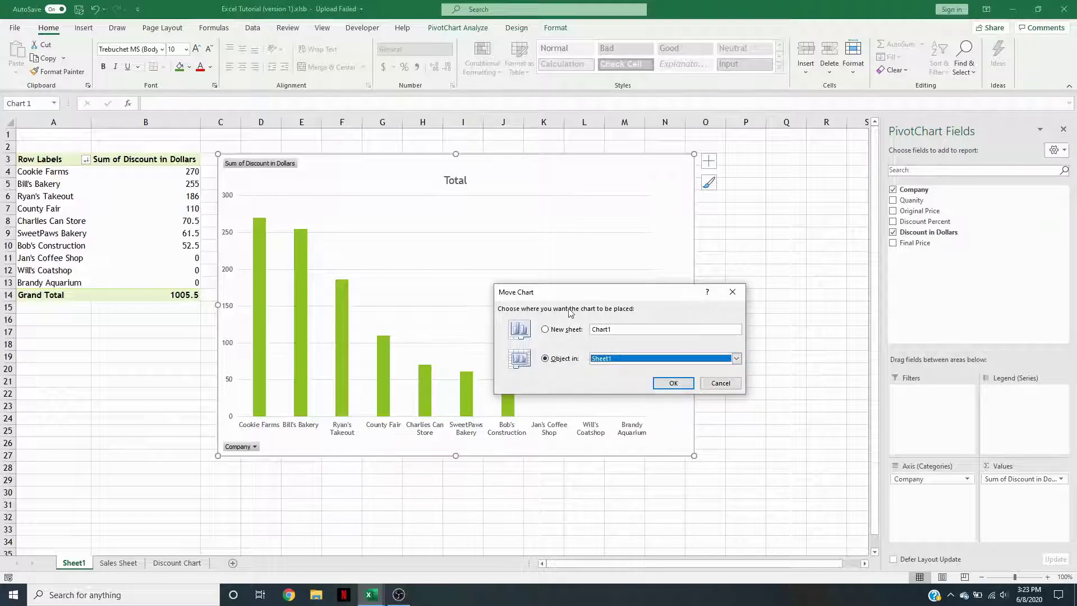
{"action": "left_click", "coordinate": [559, 331]}
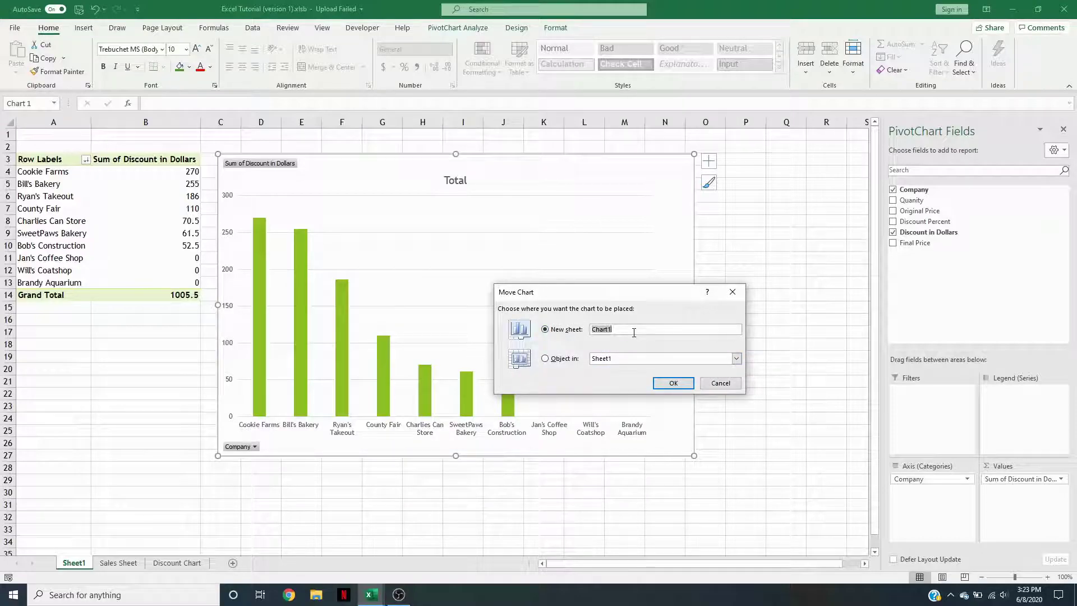
{"action": "type", "text": "Pivot C"}
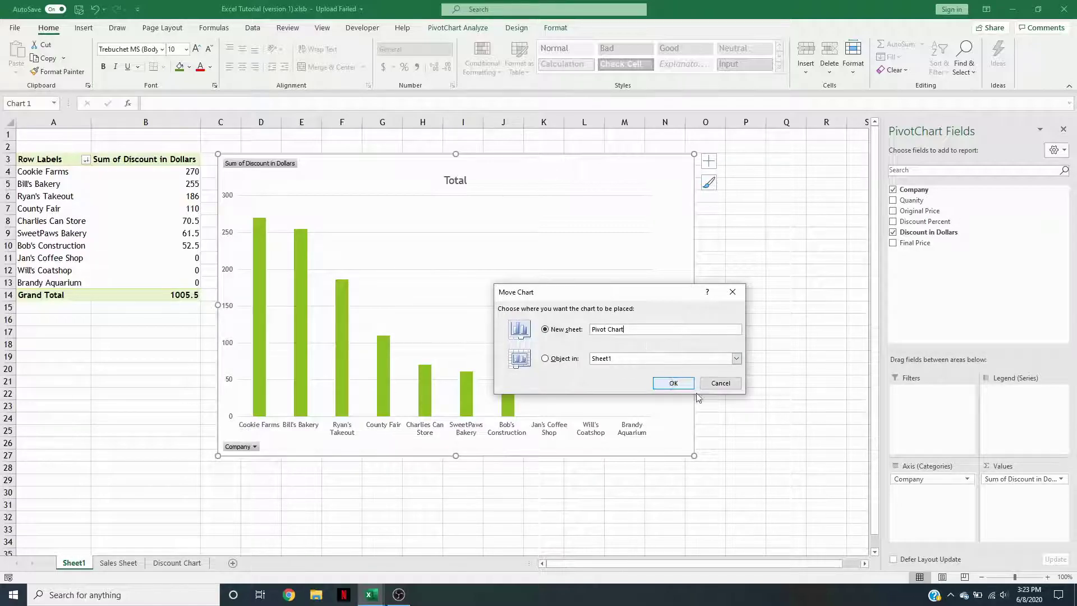
{"action": "left_click", "coordinate": [679, 385]}
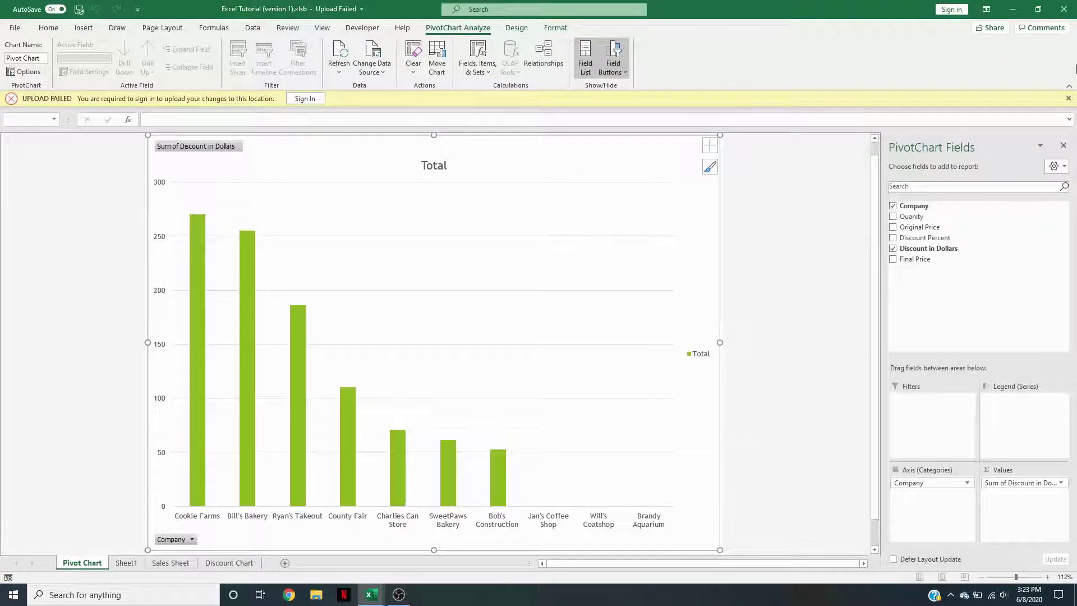
{"action": "left_click", "coordinate": [1067, 98]}
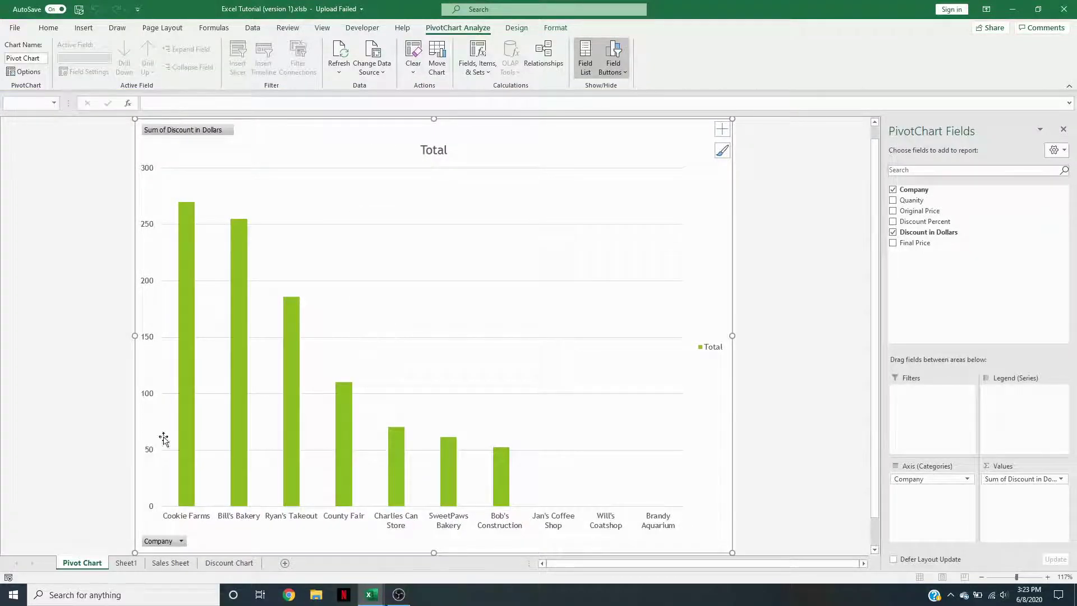
Sort the companies on the Pivot Chart sheet A to Z and check the order in Sheet1's PivotTable.
{"action": "left_click", "coordinate": [180, 541]}
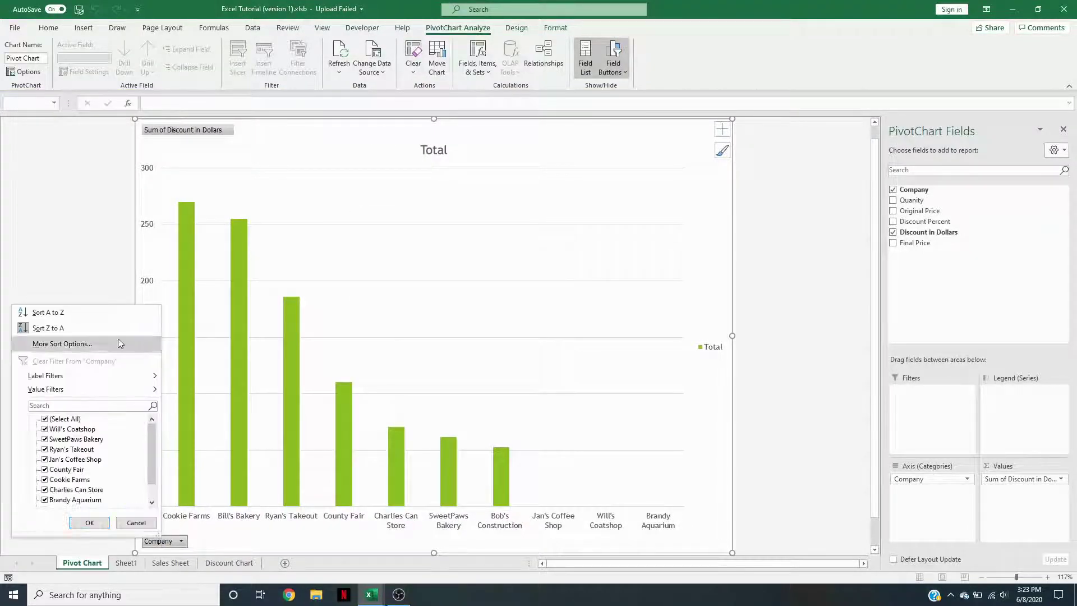
{"action": "left_click", "coordinate": [77, 311]}
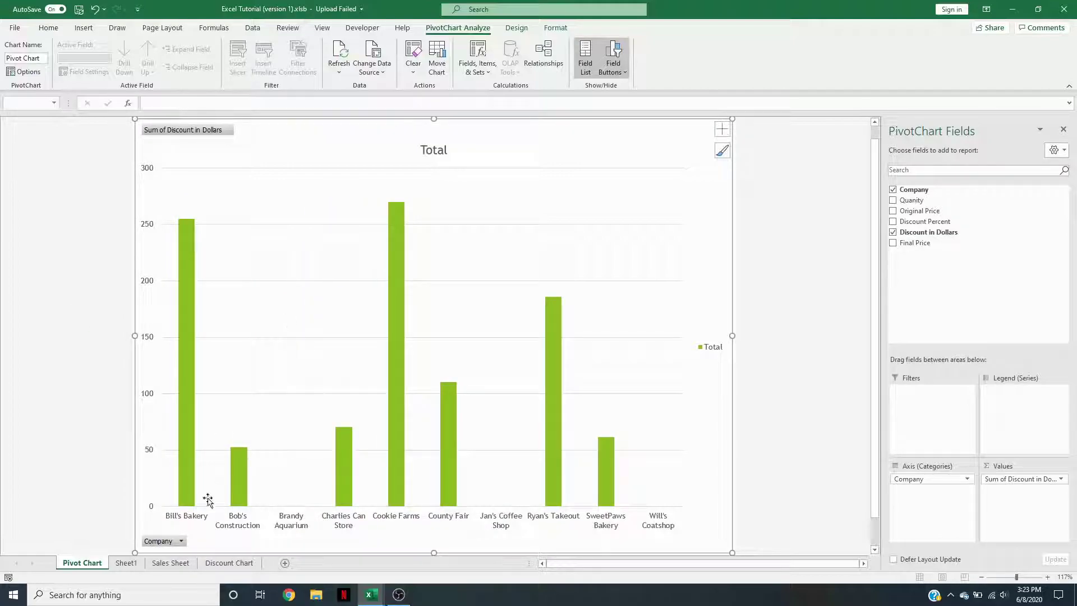
{"action": "left_click", "coordinate": [126, 562]}
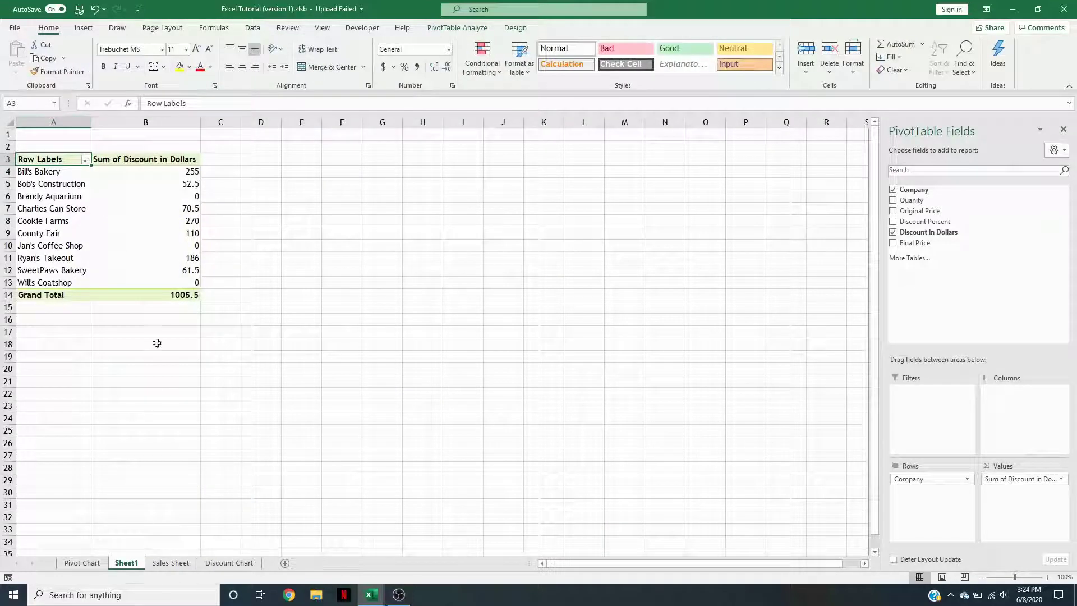
{"action": "left_click", "coordinate": [82, 562]}
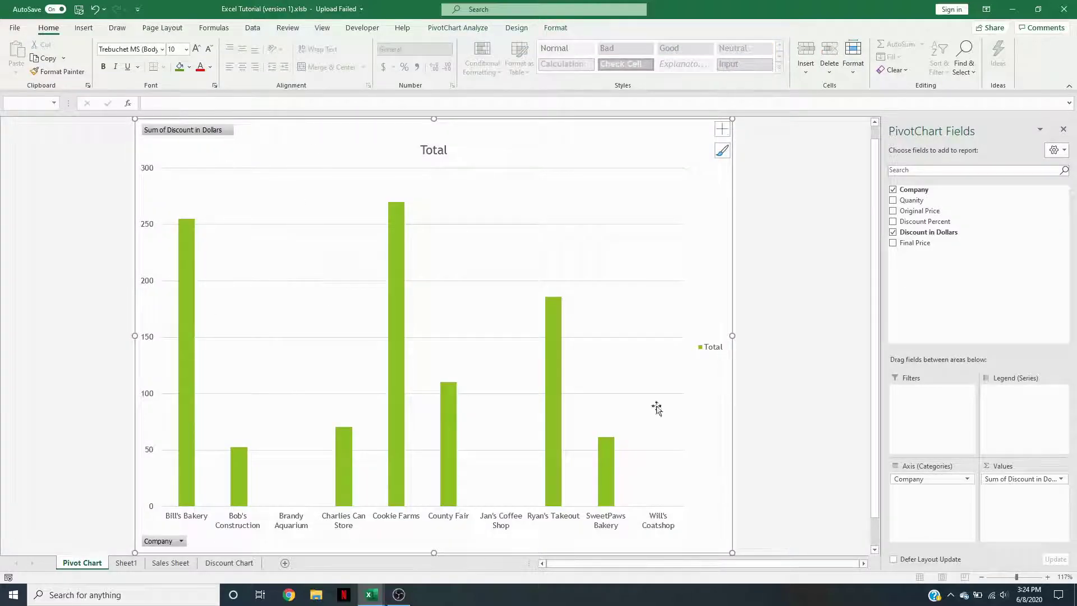